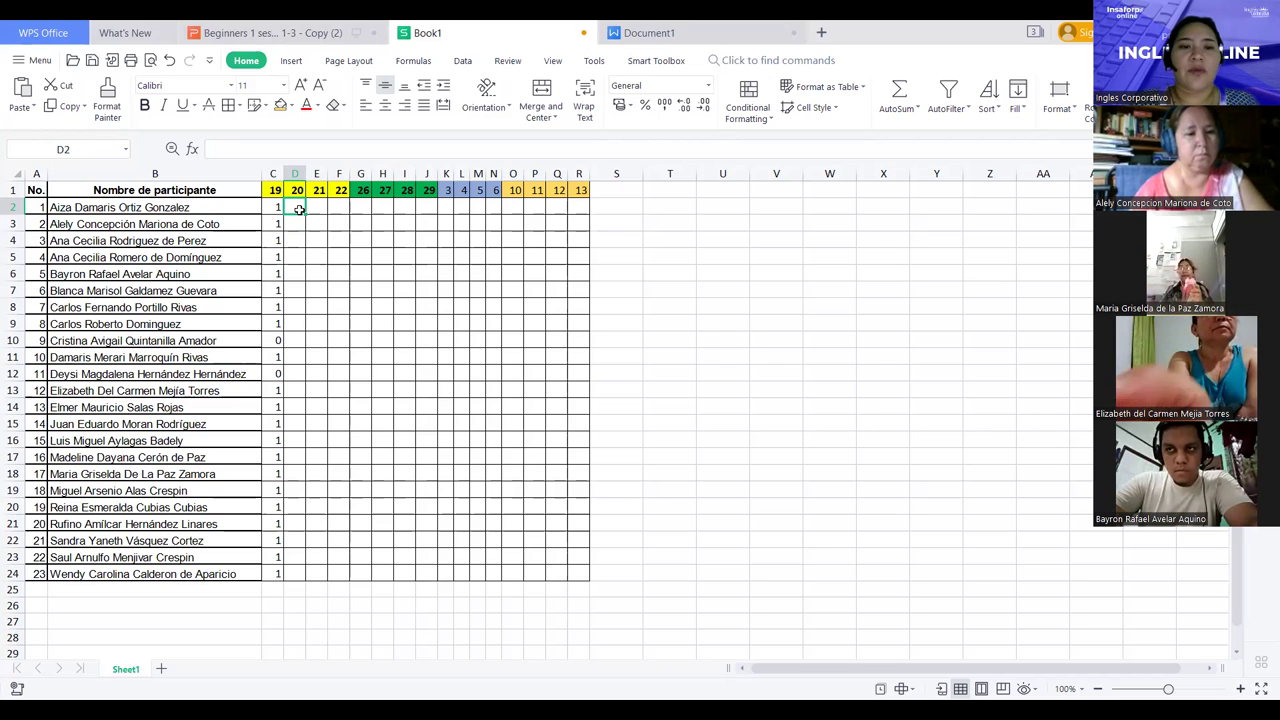
# Step: Record day 20 attendance as 0 for participant No. 1 and 1 for participants No. 2 to 6 (cells D2:D7)
pyautogui.press('Return')
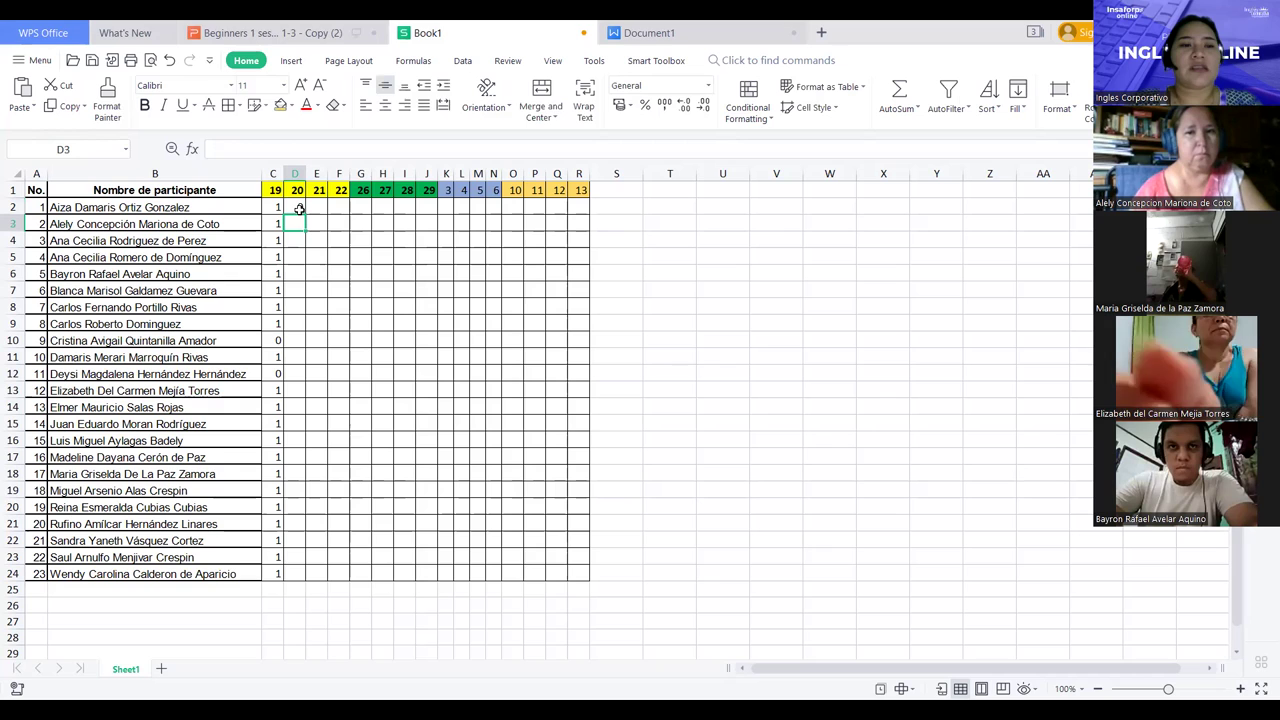
pyautogui.write('1')
pyautogui.press('Return')
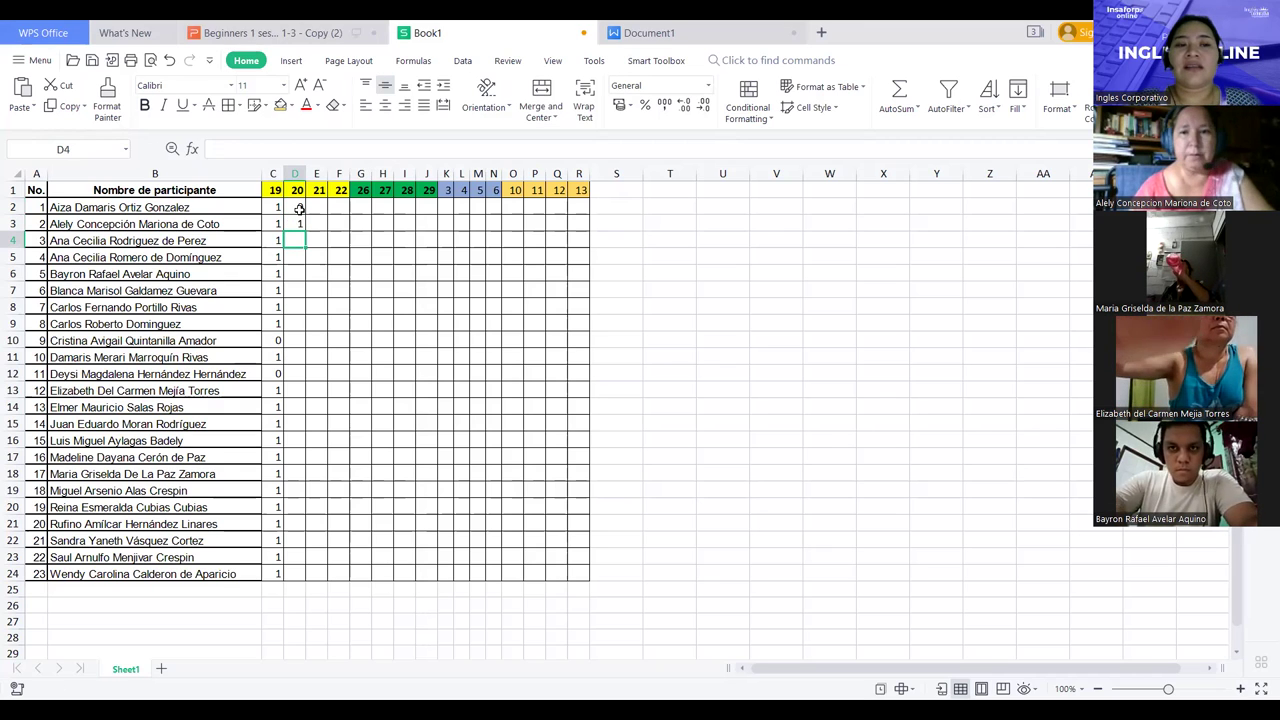
pyautogui.write('1')
pyautogui.press('Return')
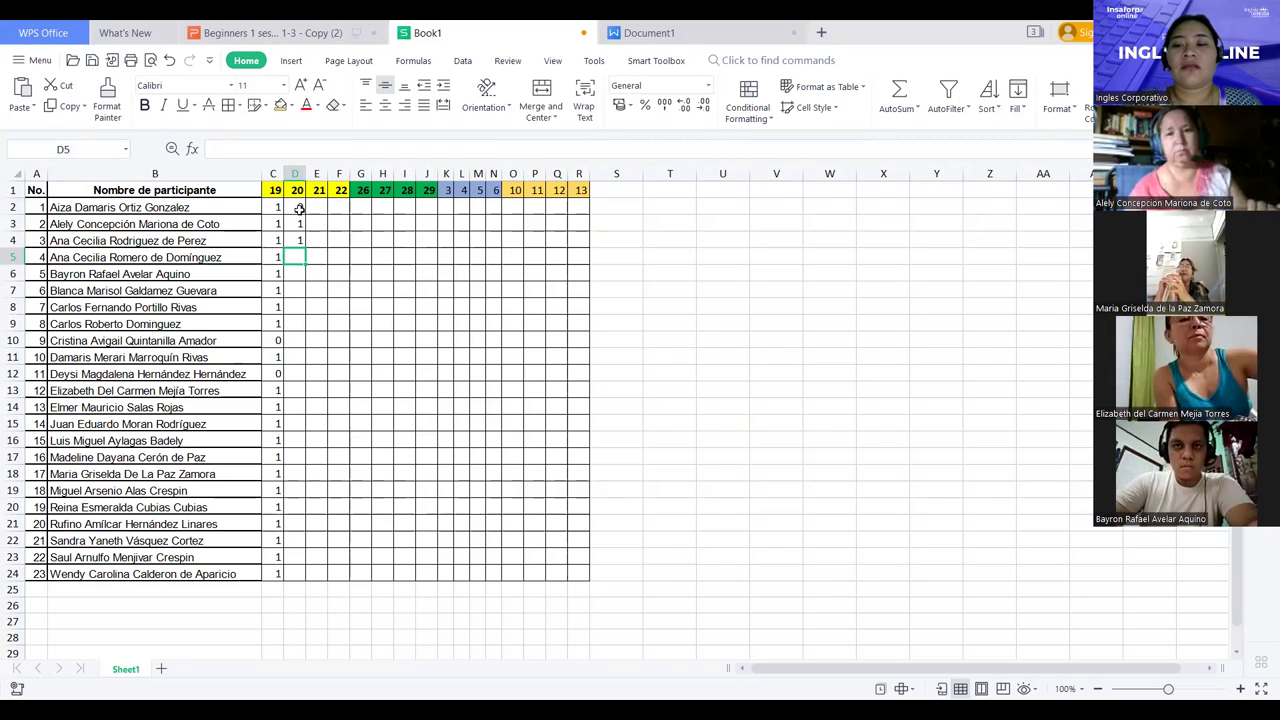
pyautogui.write('1')
pyautogui.press('Return')
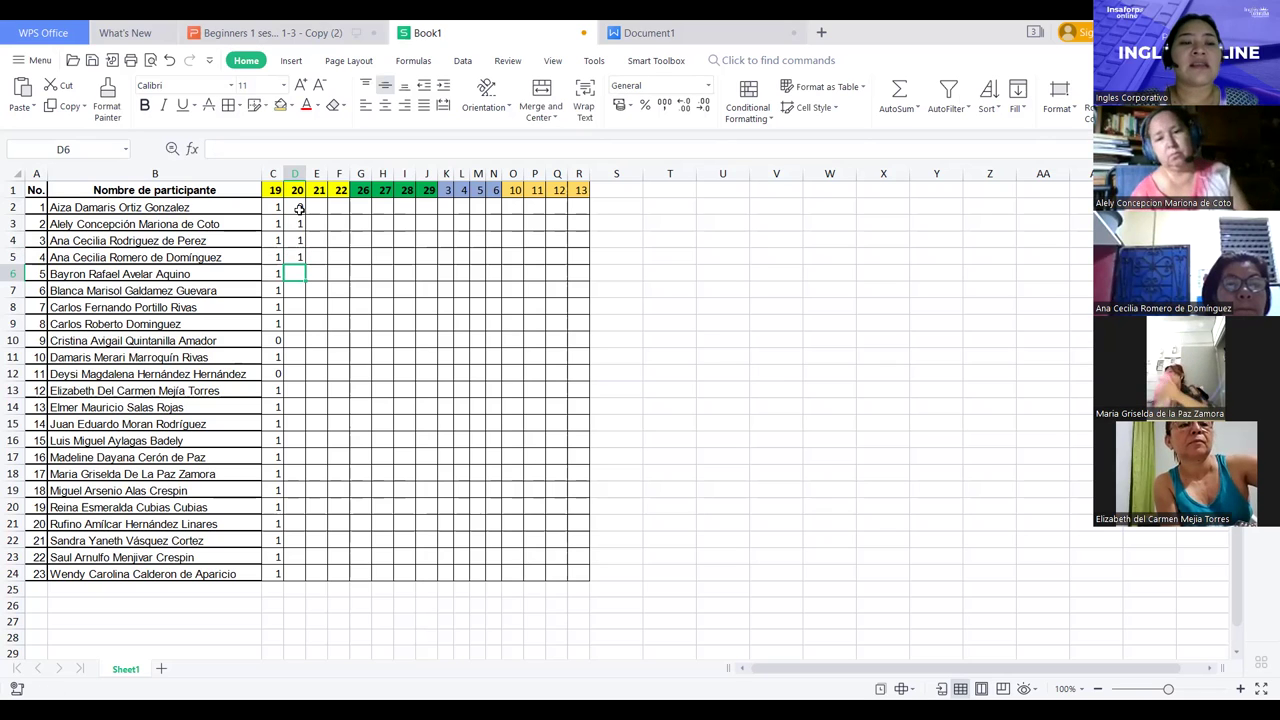
pyautogui.write('1')
pyautogui.press('Return')
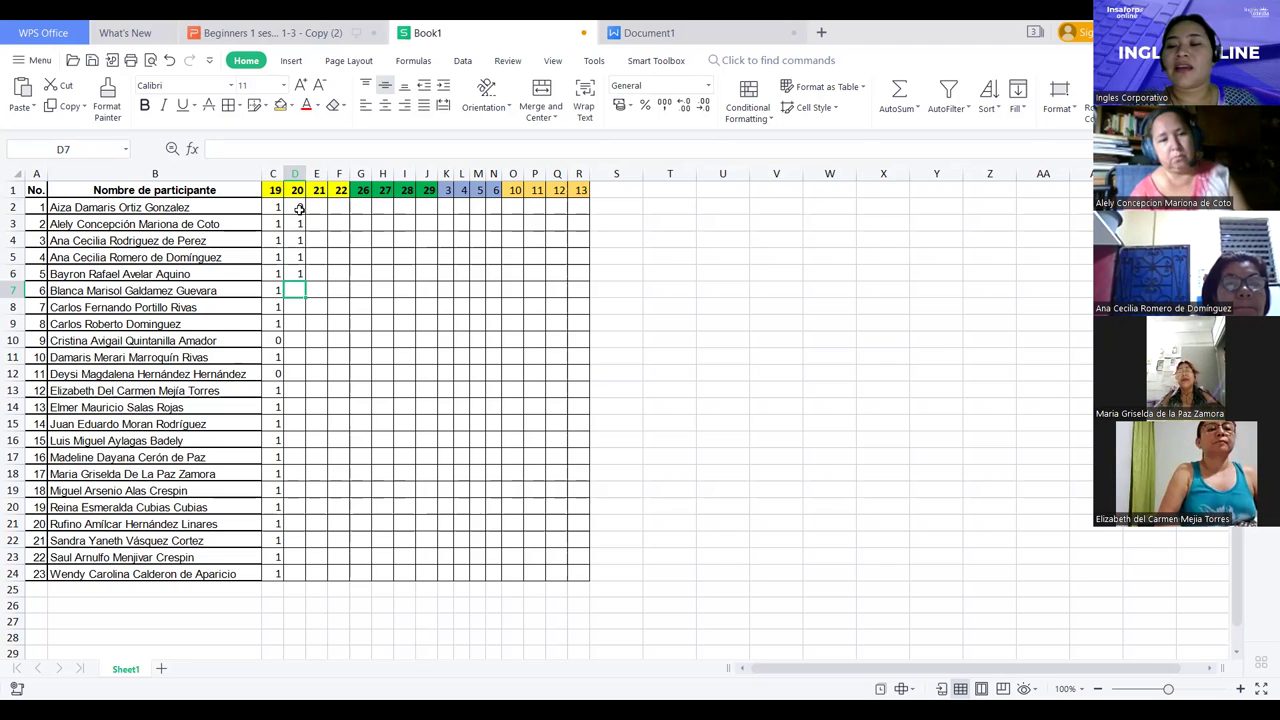
pyautogui.write('1')
pyautogui.press('Return')
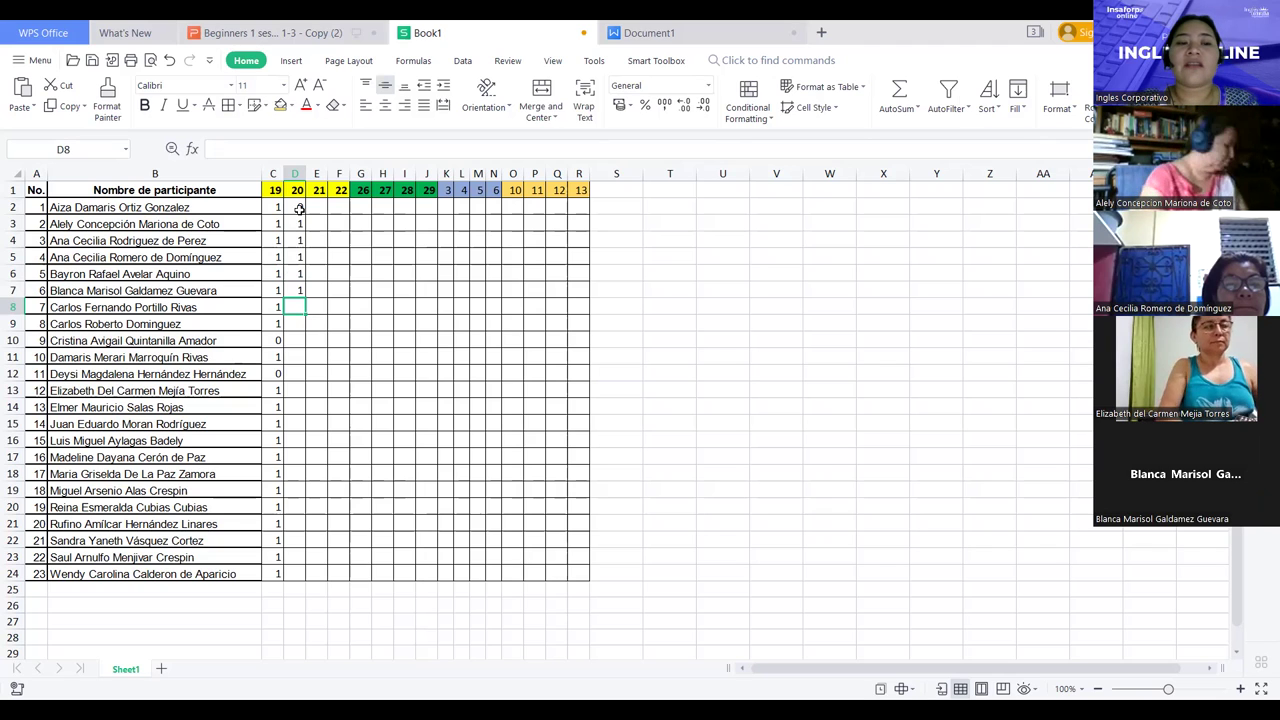
# Step: Mark participants No. 7 to 10 with 1 in the day 20 attendance column (cells D8:D11)
pyautogui.write('1')
pyautogui.press('Return')
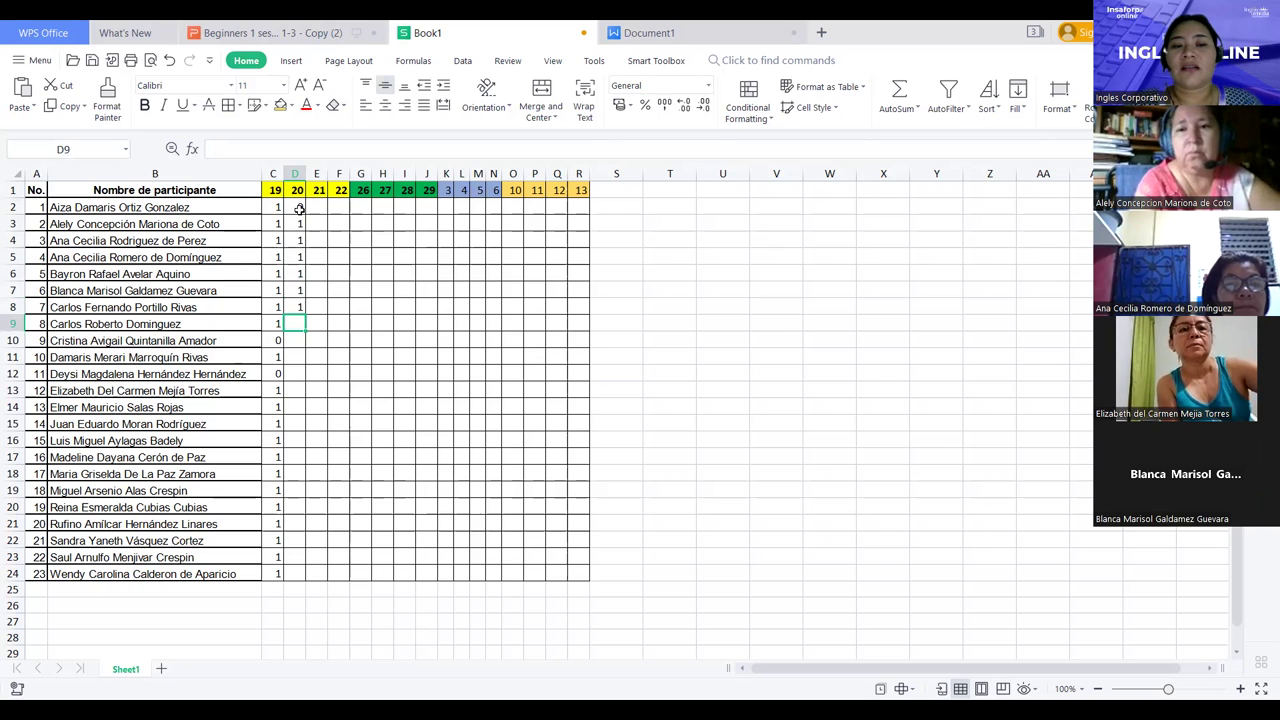
pyautogui.write('1')
pyautogui.press('Return')
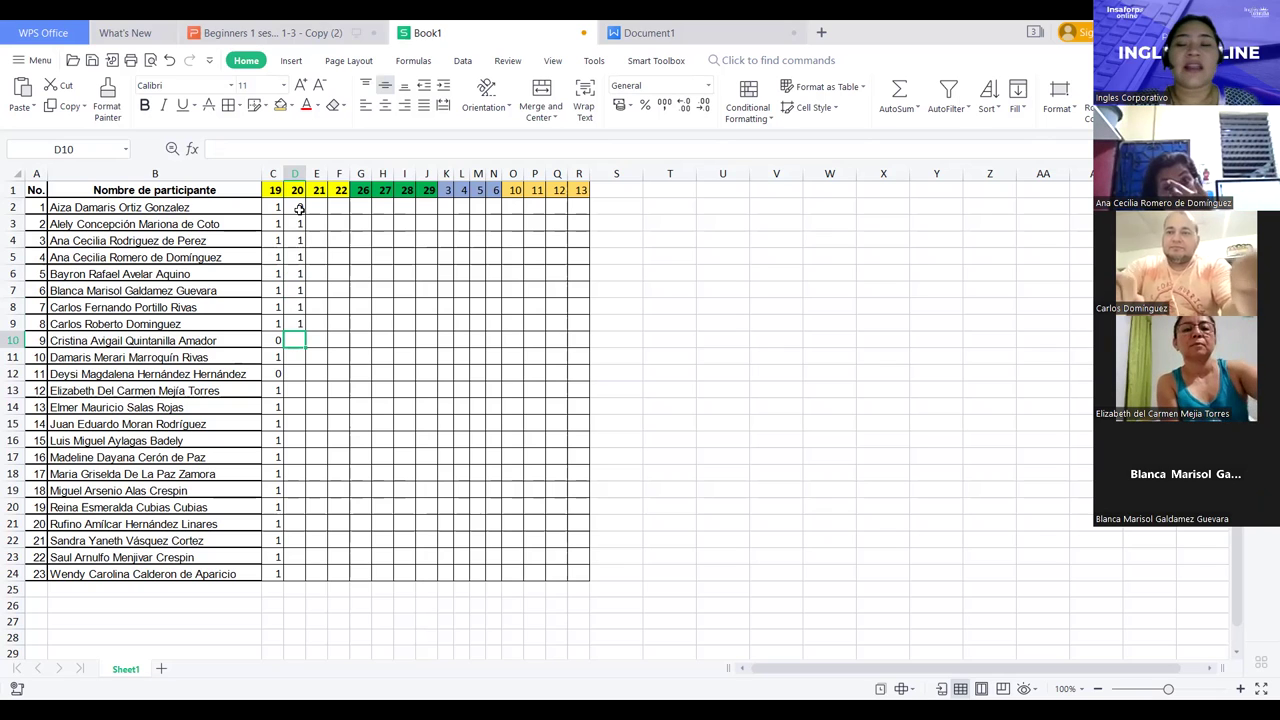
pyautogui.write('1')
pyautogui.press('Return')
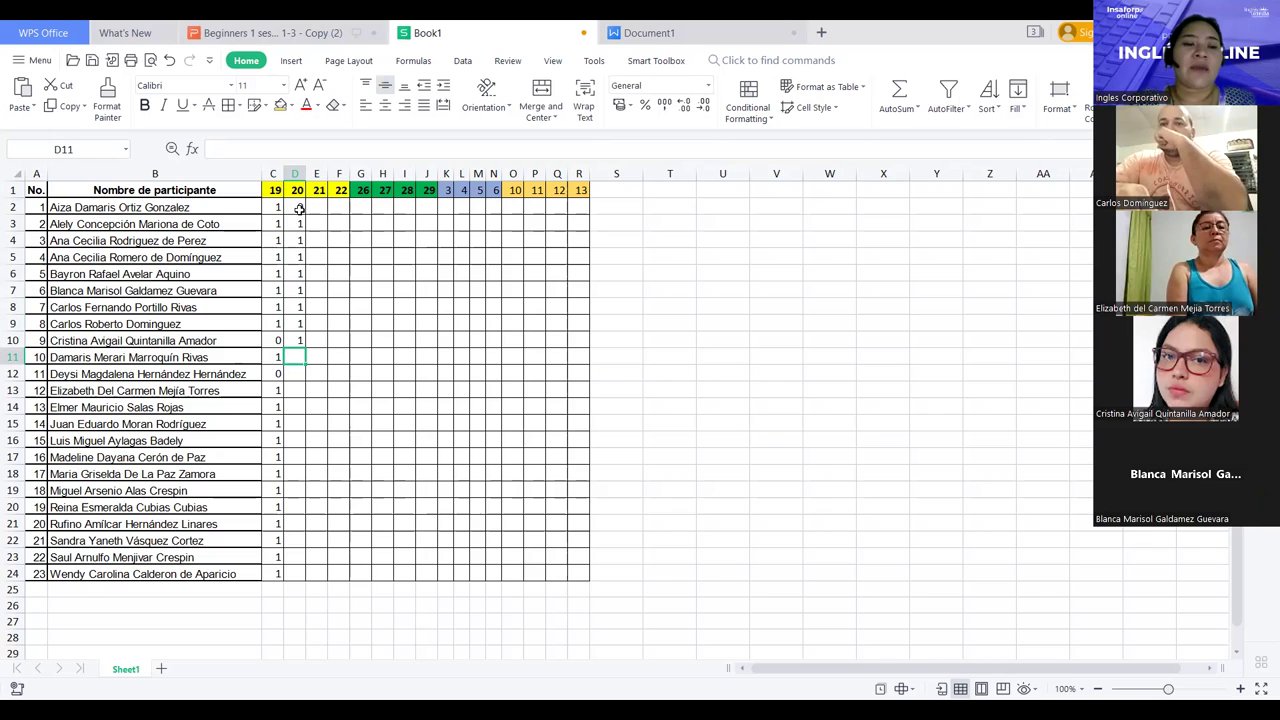
pyautogui.write('1')
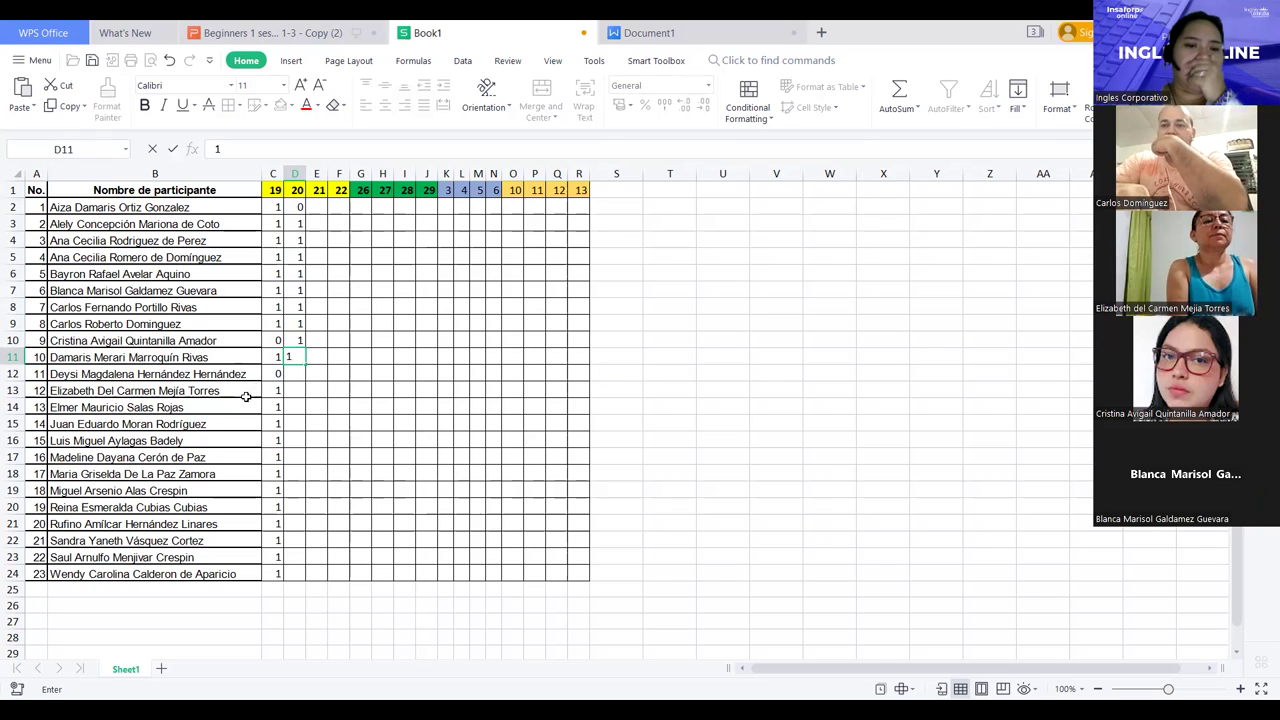
pyautogui.click(295, 376)
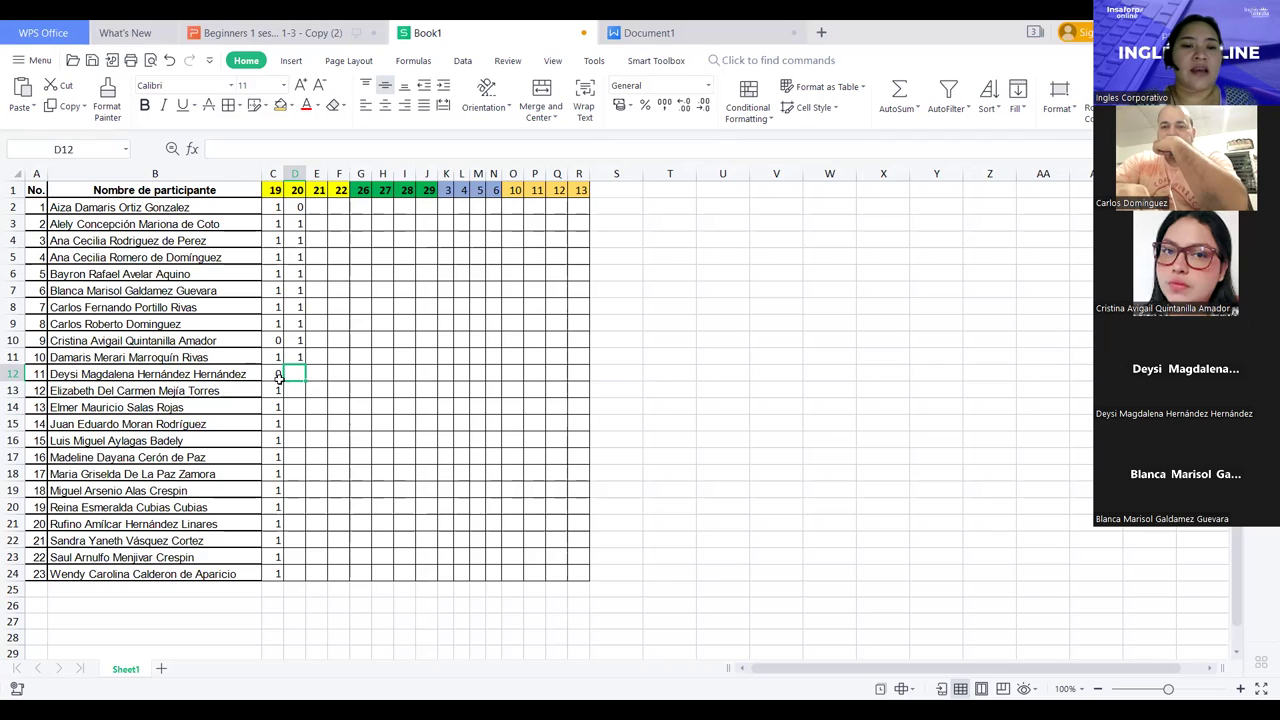
# Step: Mark participants No. 11 to 15 with 1 in the day 20 attendance column (cells D12:D16)
pyautogui.write('1')
pyautogui.press('Return')
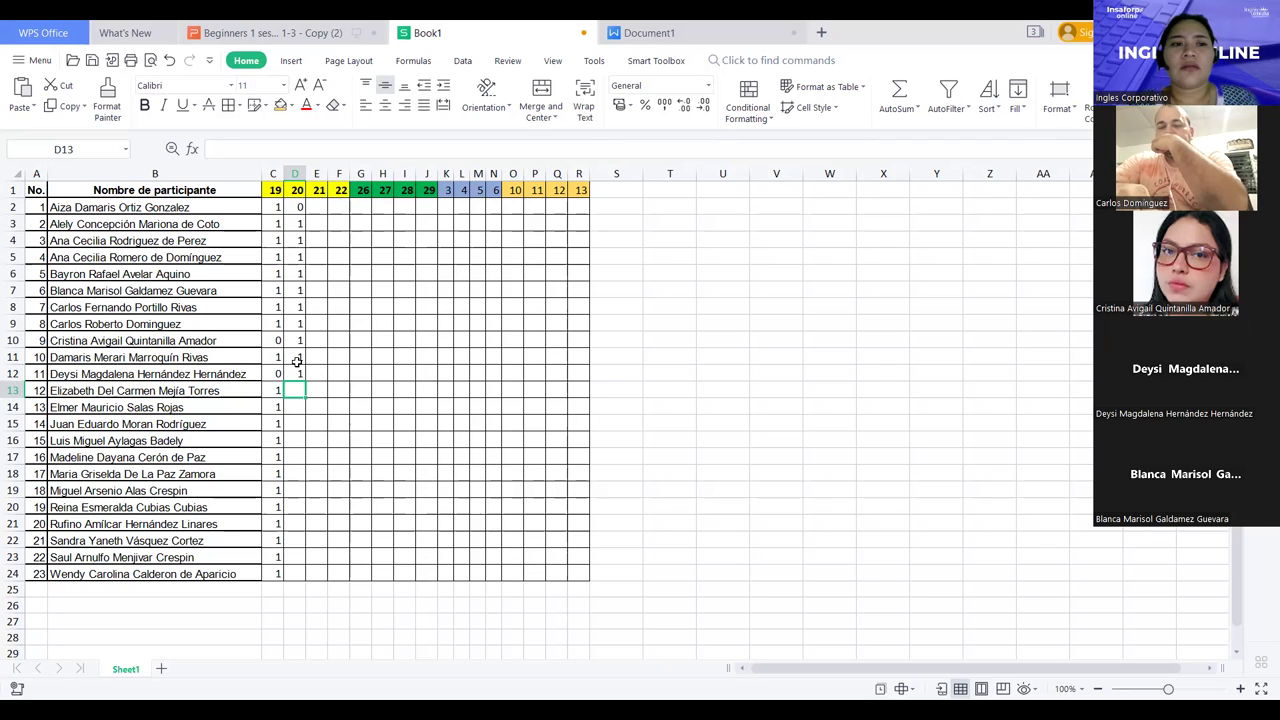
pyautogui.write('1')
pyautogui.press('Return')
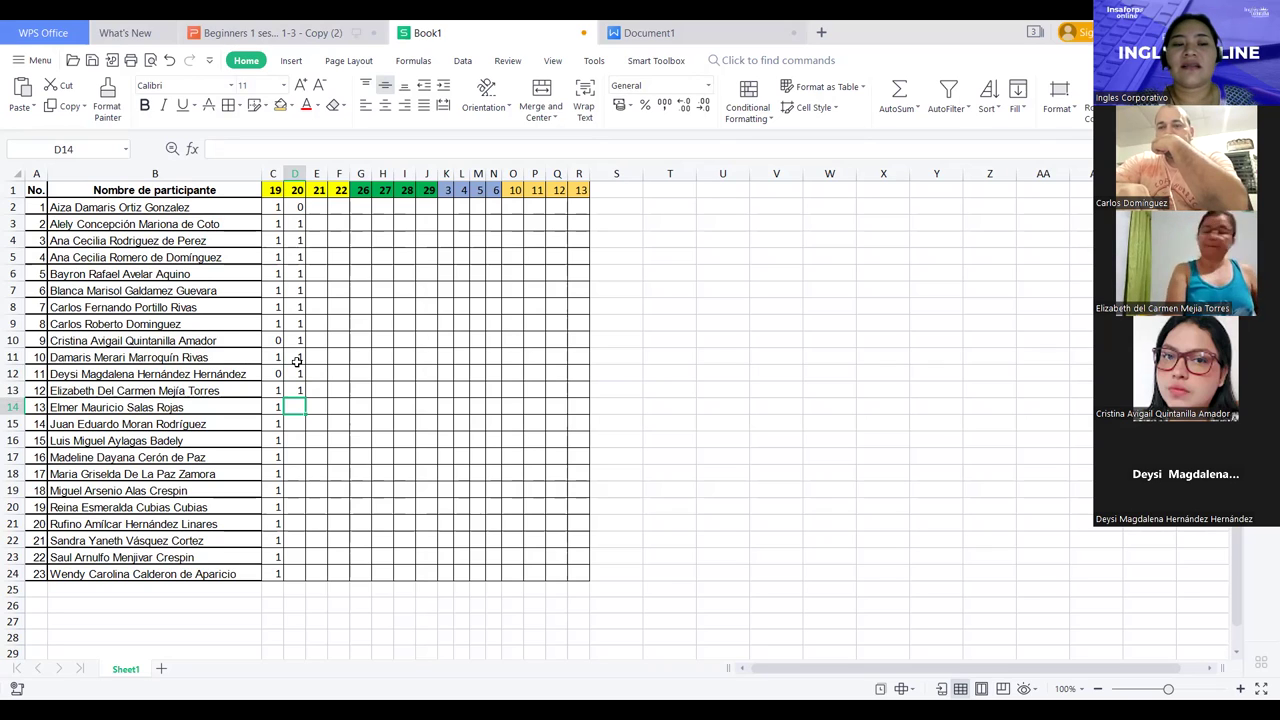
pyautogui.write('1')
pyautogui.press('Return')
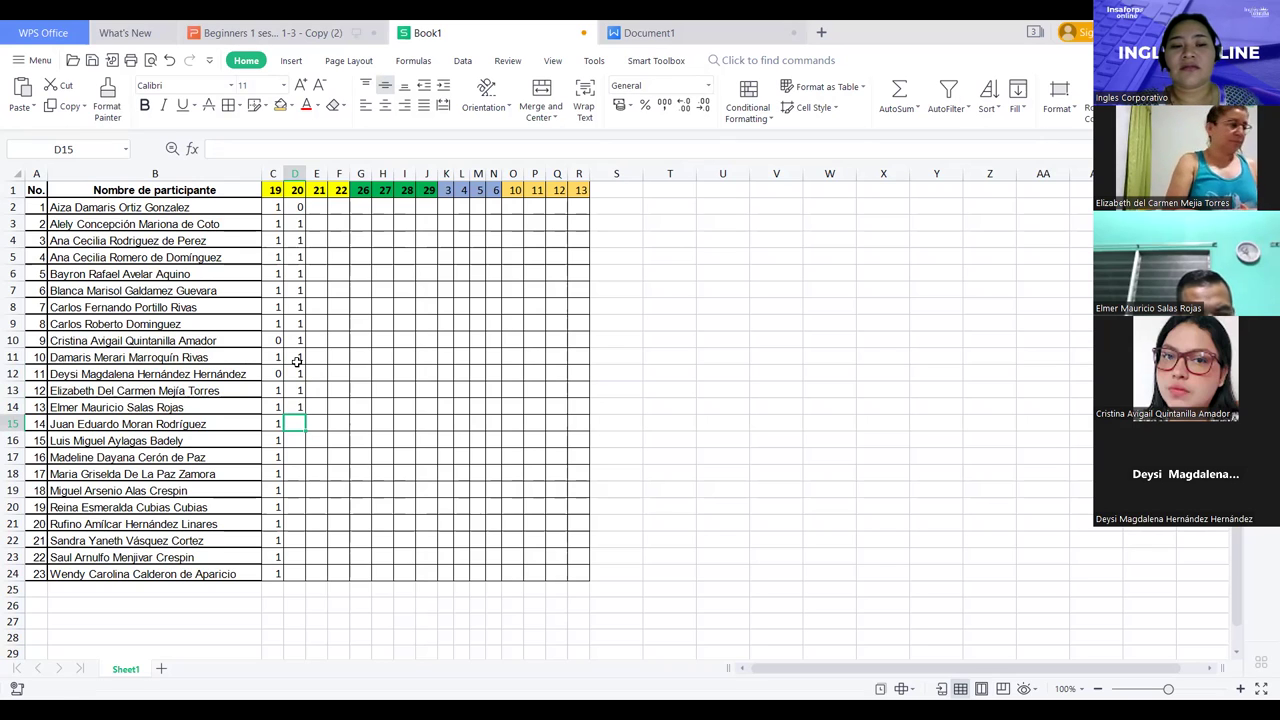
pyautogui.write('1')
pyautogui.press('Return')
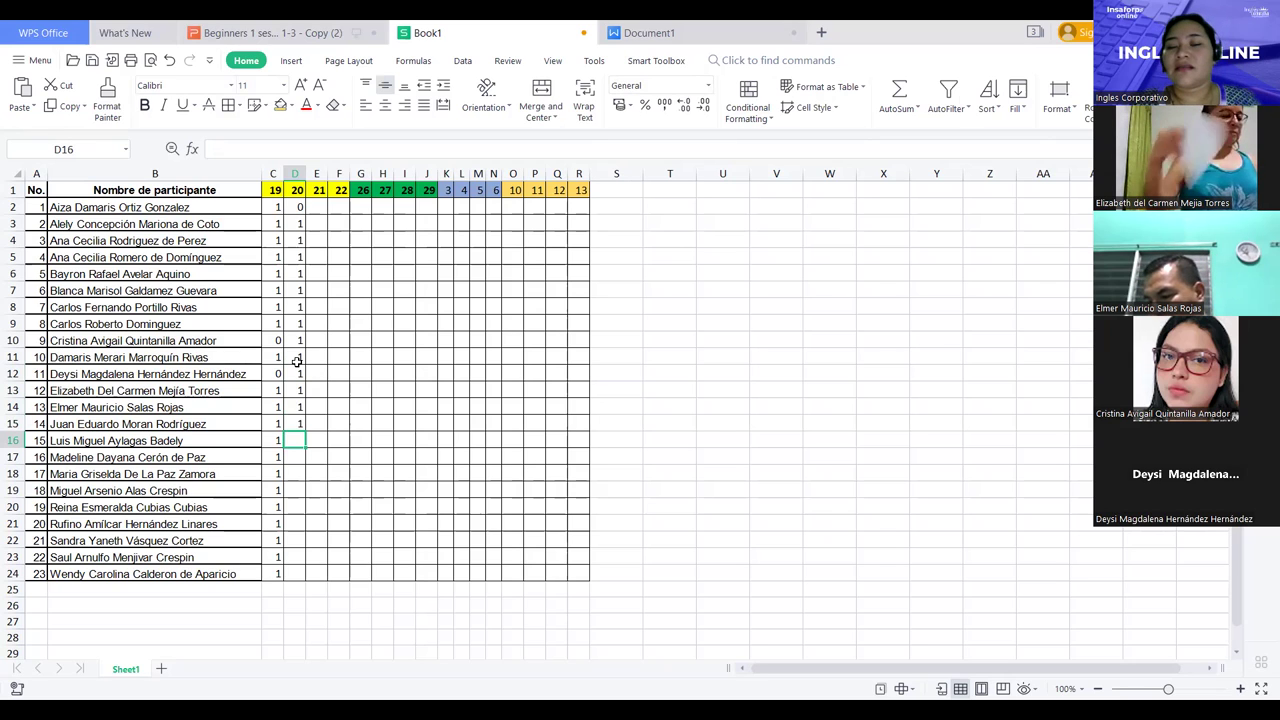
pyautogui.write('1')
pyautogui.press('Return')
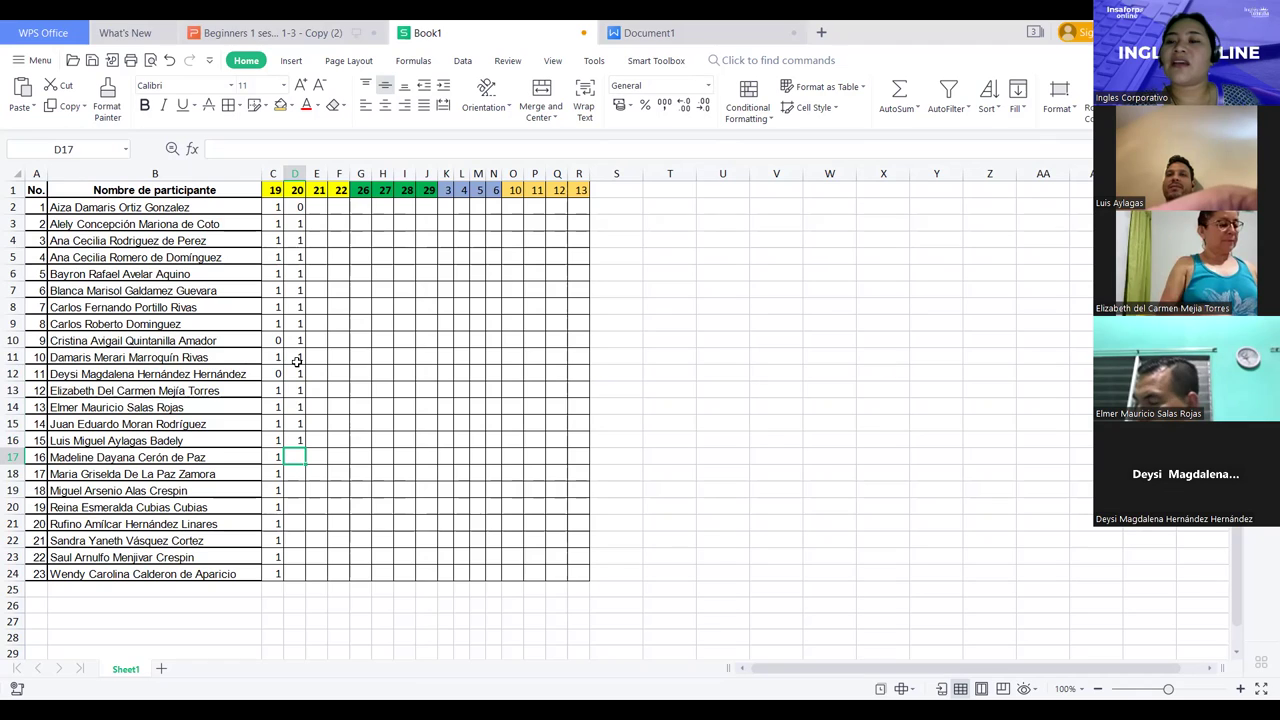
# Step: Mark participants No. 16 to 19 with 1 in the day 20 attendance column (cells D17:D20)
pyautogui.write('1')
pyautogui.press('Return')
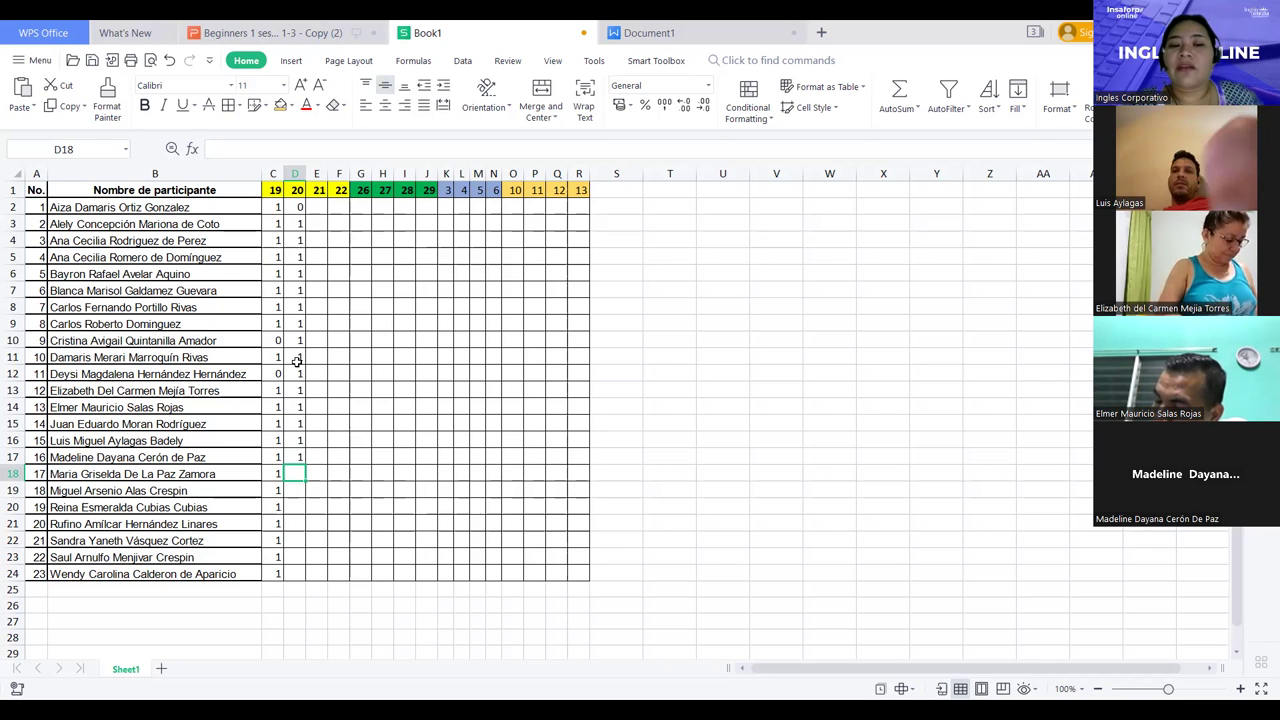
pyautogui.write('1')
pyautogui.press('Return')
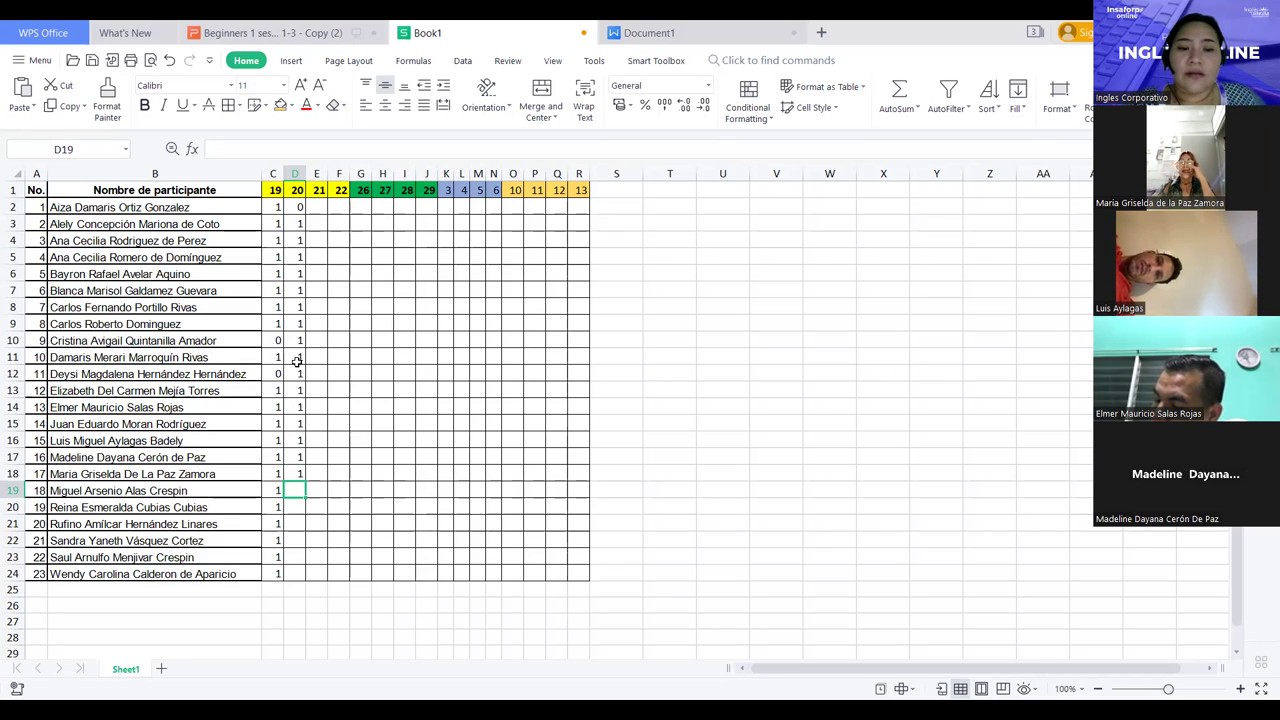
pyautogui.write('1')
pyautogui.press('Return')
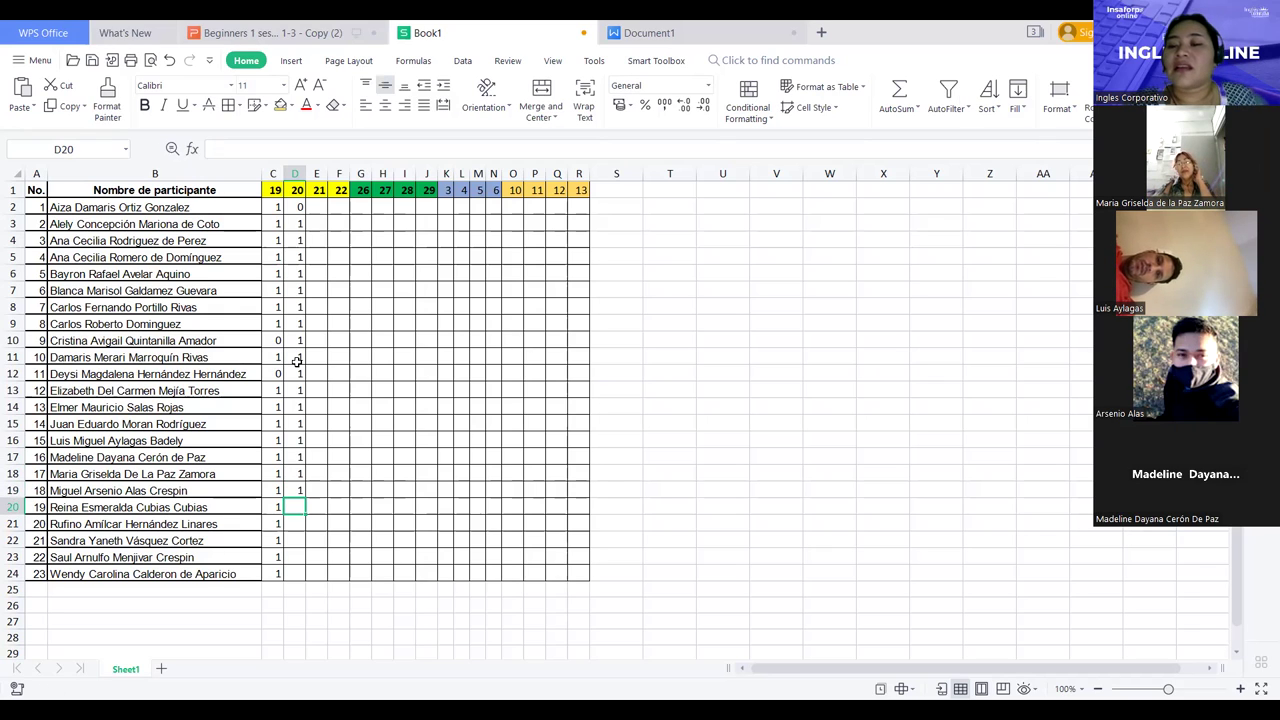
pyautogui.write('1')
pyautogui.press('Return')
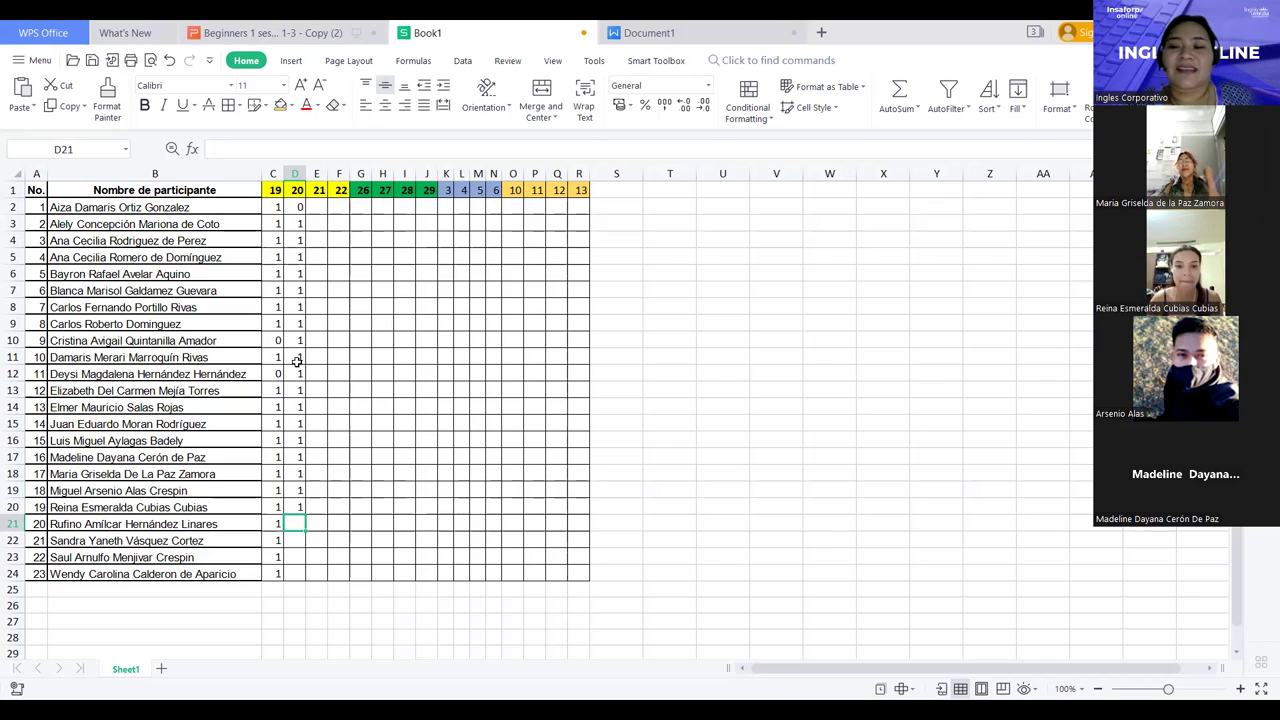
# Step: Complete the day 20 attendance column with 1 for participants No. 20 to 23 (cells D21:D24)
pyautogui.write('1')
pyautogui.press('Return')
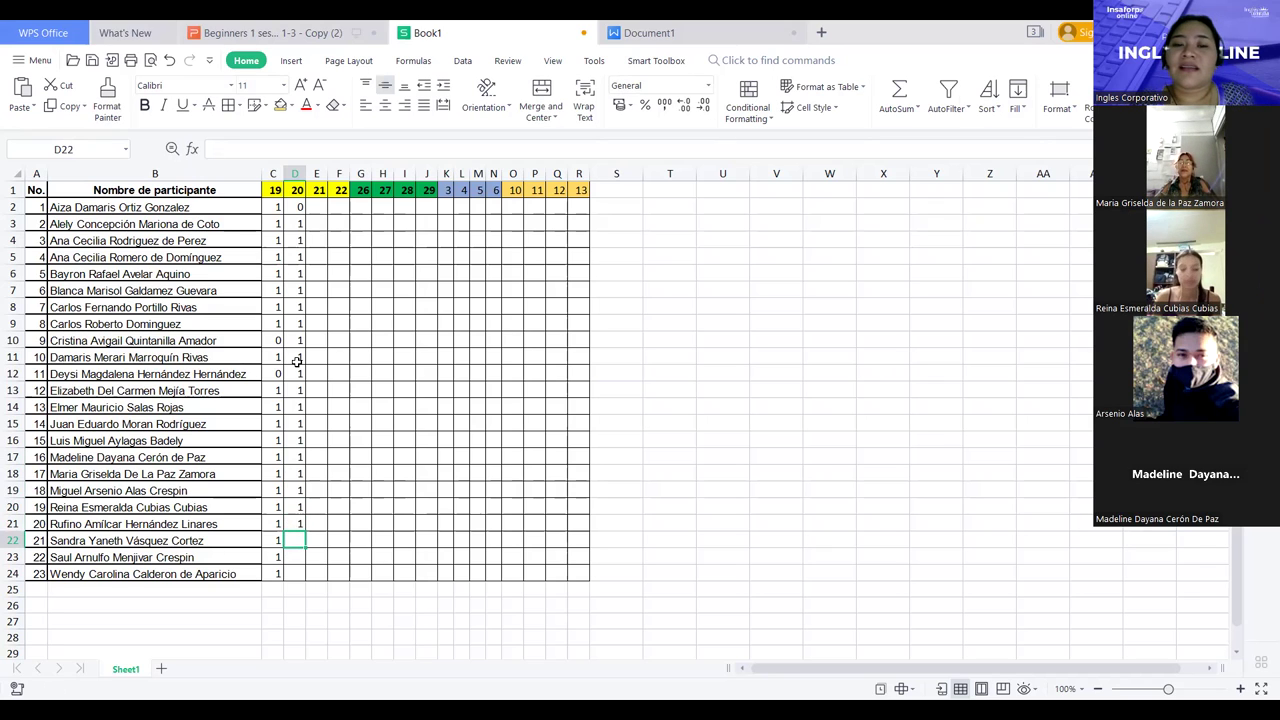
pyautogui.write('1')
pyautogui.press('Return')
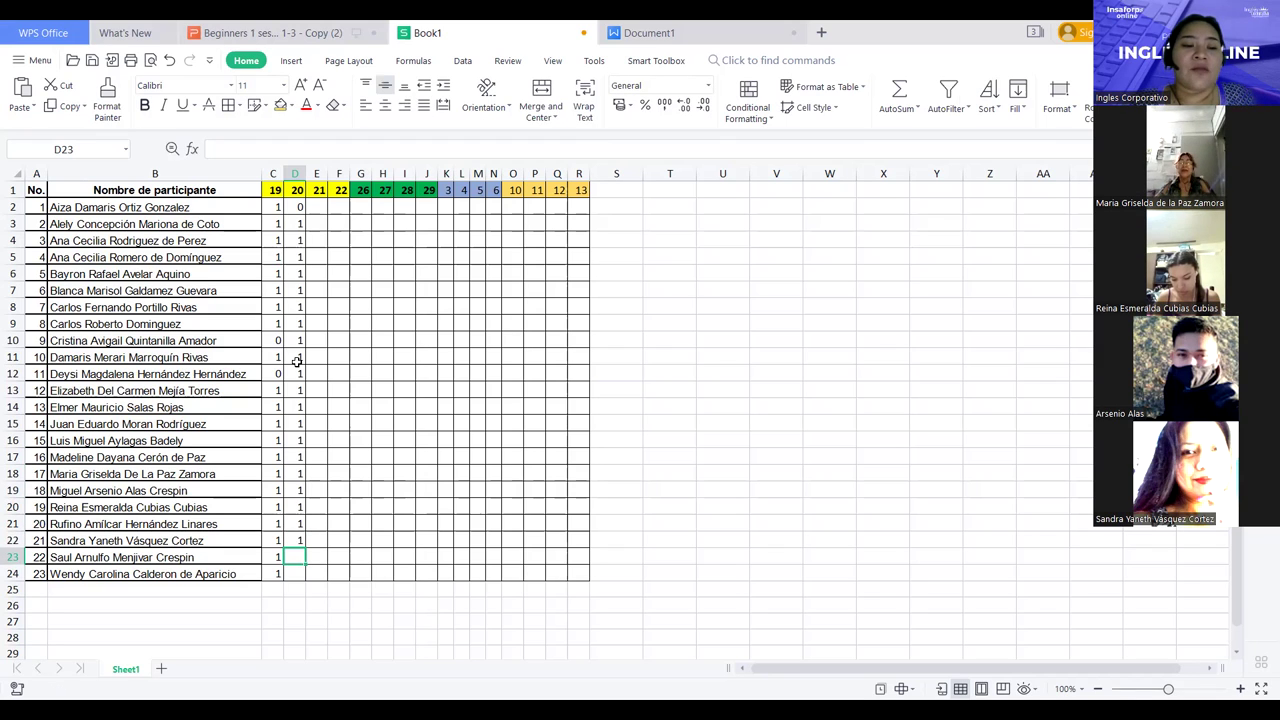
pyautogui.write('1')
pyautogui.press('Return')
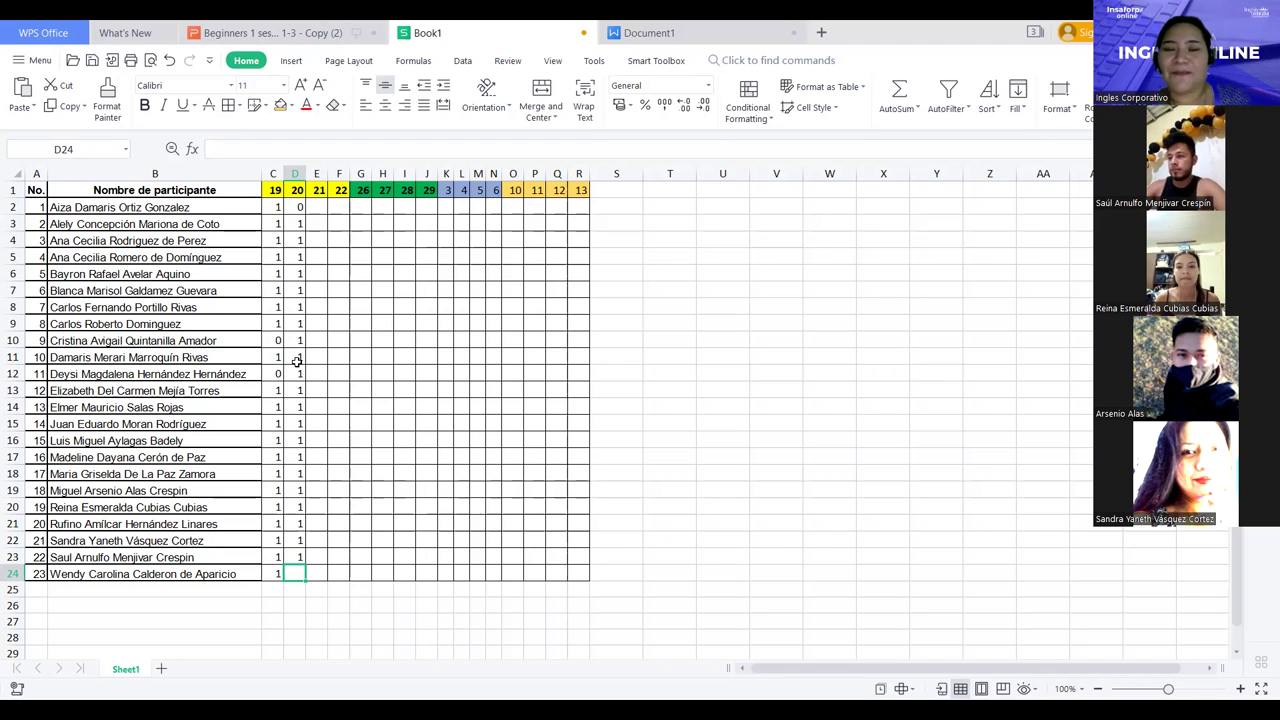
pyautogui.write('1')
pyautogui.press('Return')
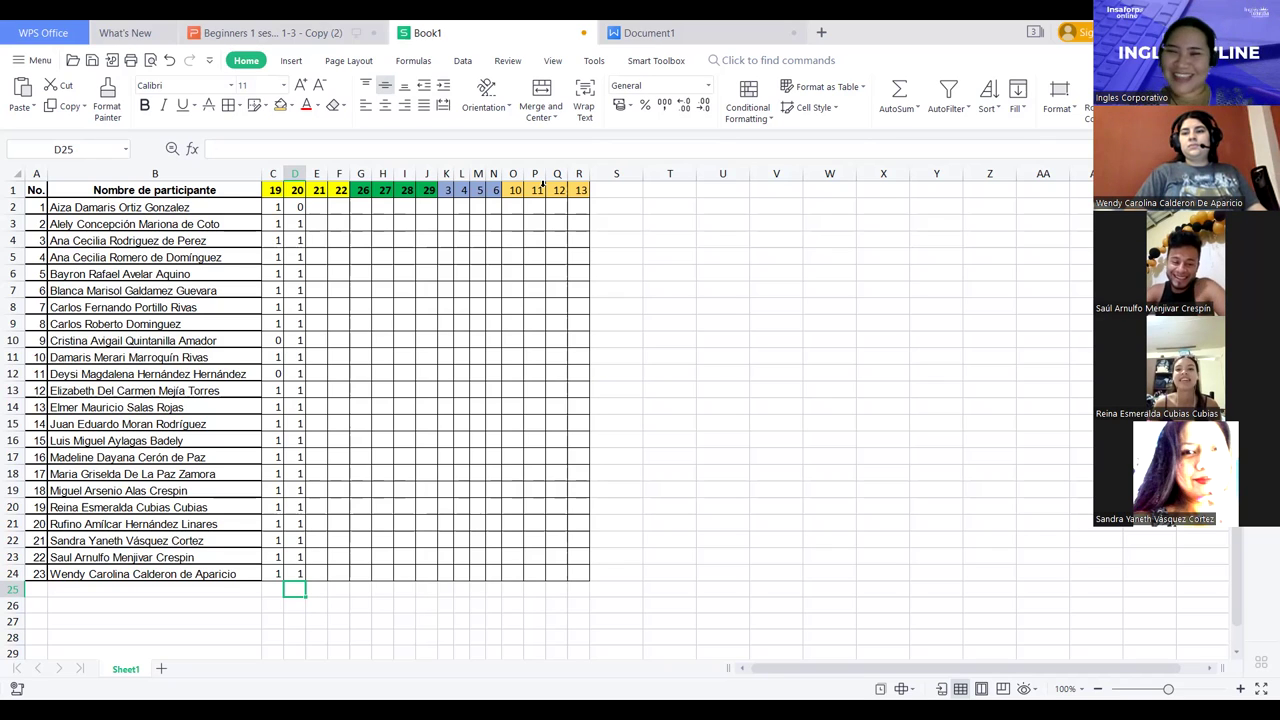
# Step: Switch from the attendance workbook to the open Beginners 1 presentation, the 1-3 - Copy (2) file
pyautogui.click(253, 25)
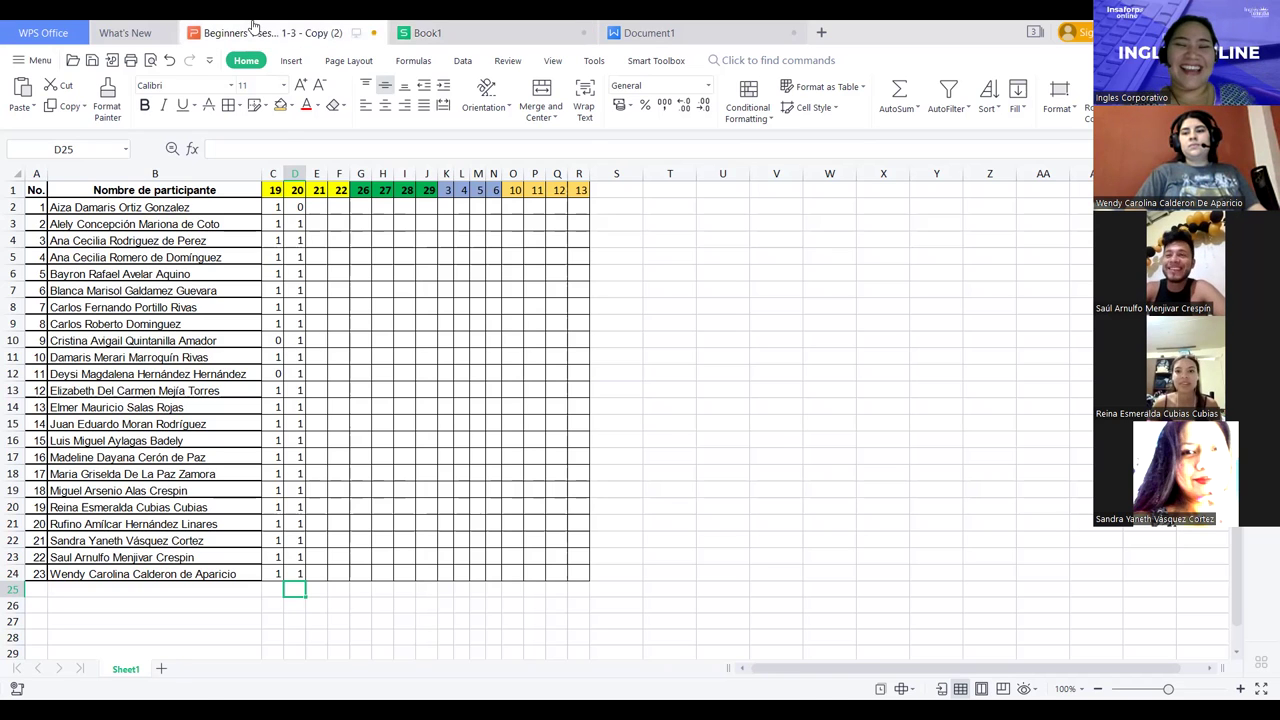